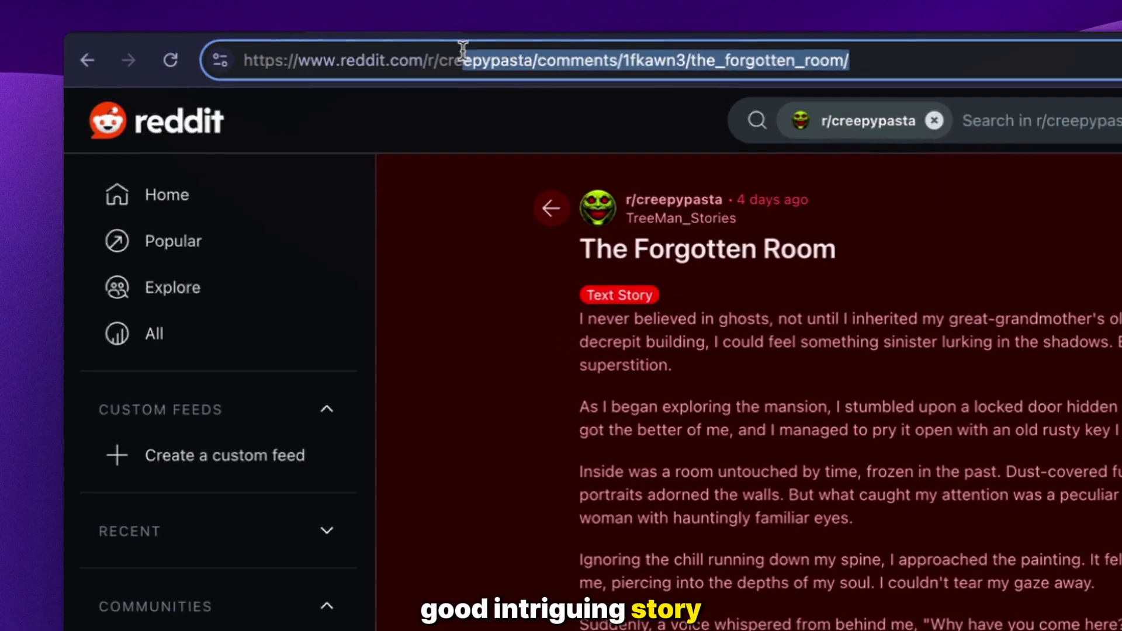
# - Import TreeMan_Stories' Reddit post 'The Forgotten Room' into Clippie from its URL
pyautogui.click(394, 58)
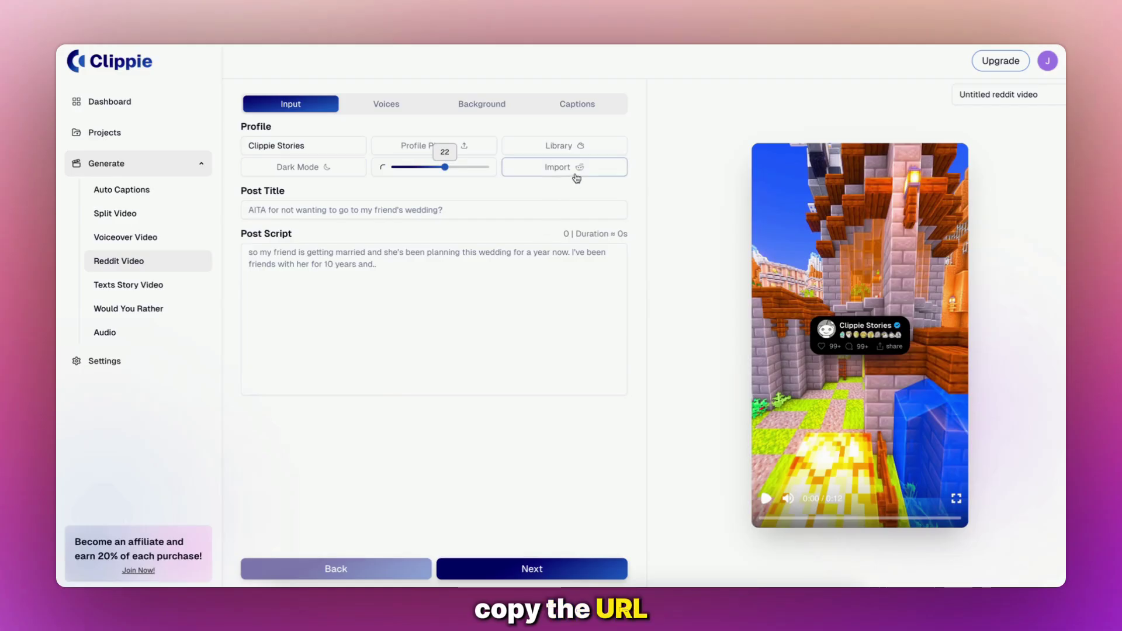
pyautogui.click(576, 176)
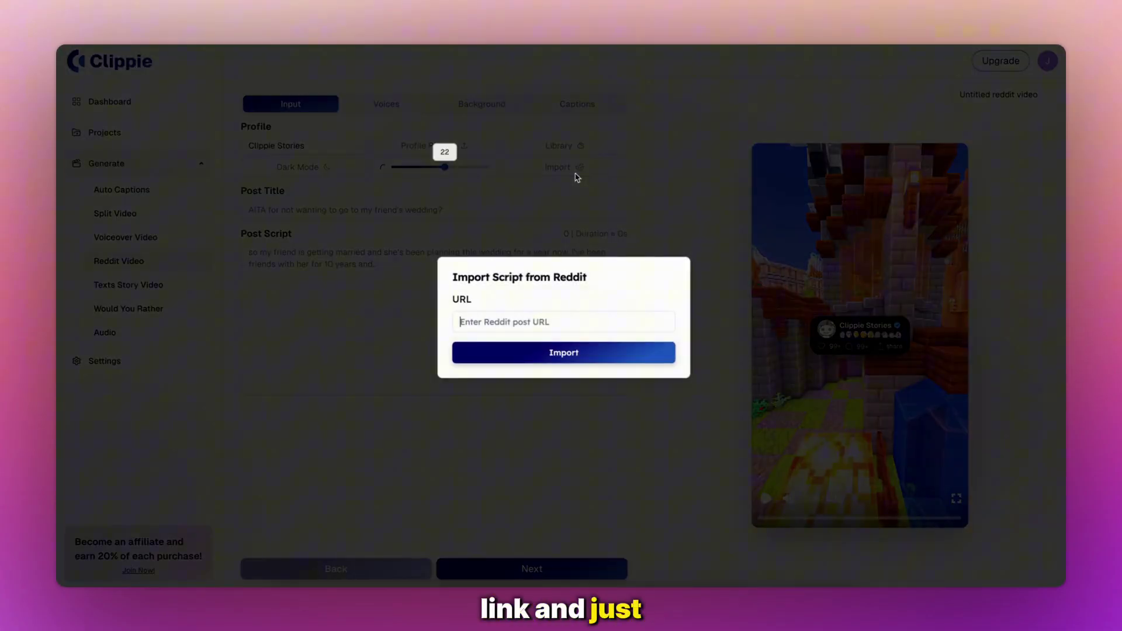
pyautogui.click(545, 353)
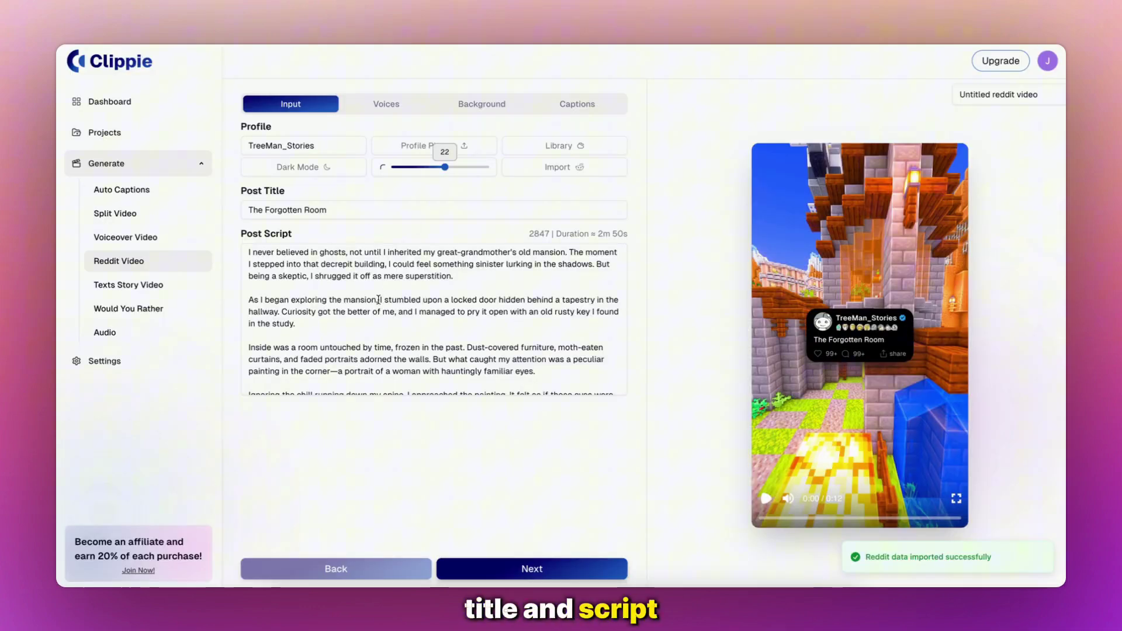
pyautogui.scroll(-5, 379, 300)
pyautogui.scroll(5, 380, 300)
# - Narrate with the Adam voice at lower stability and generate the captioned voiceover
pyautogui.click(531, 568)
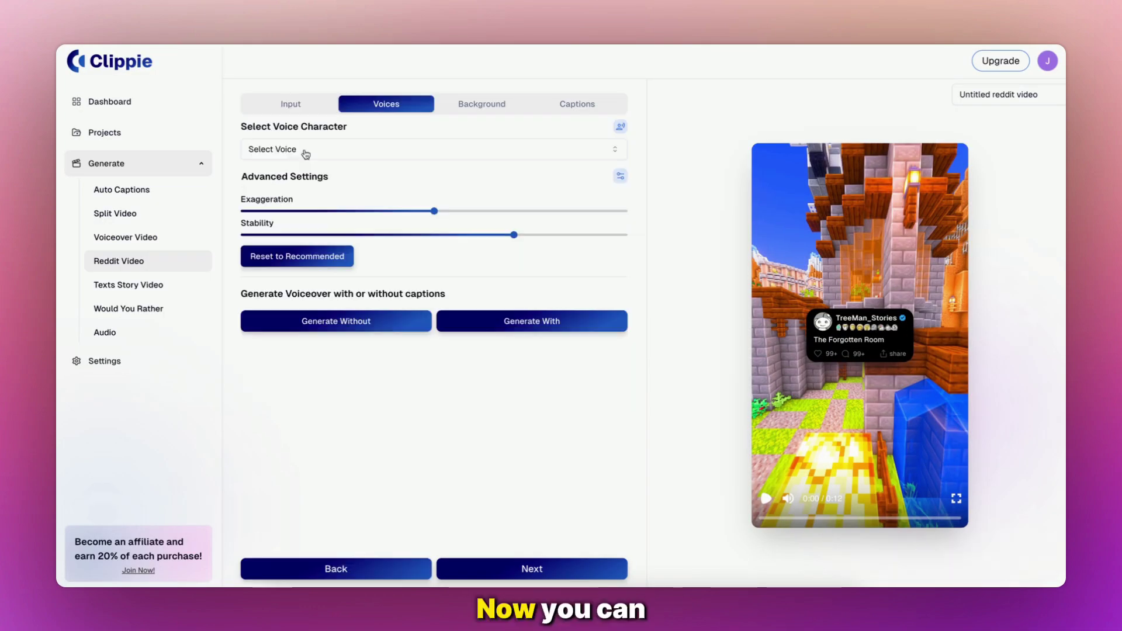
pyautogui.click(307, 150)
pyautogui.click(279, 194)
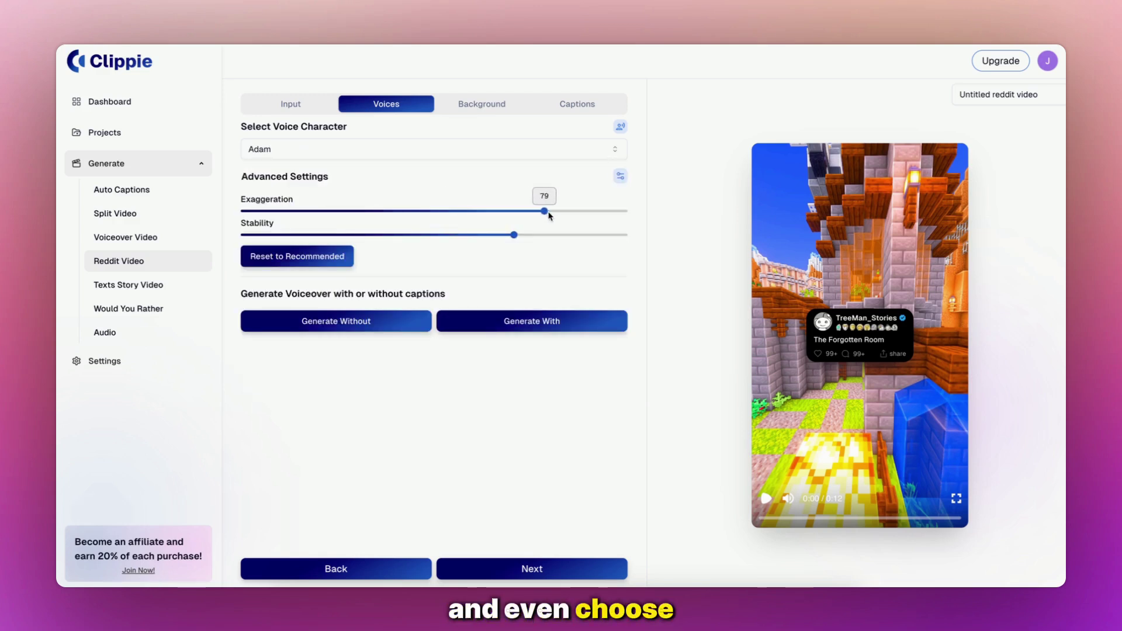
pyautogui.moveTo(514, 235); pyautogui.dragTo(359, 235)
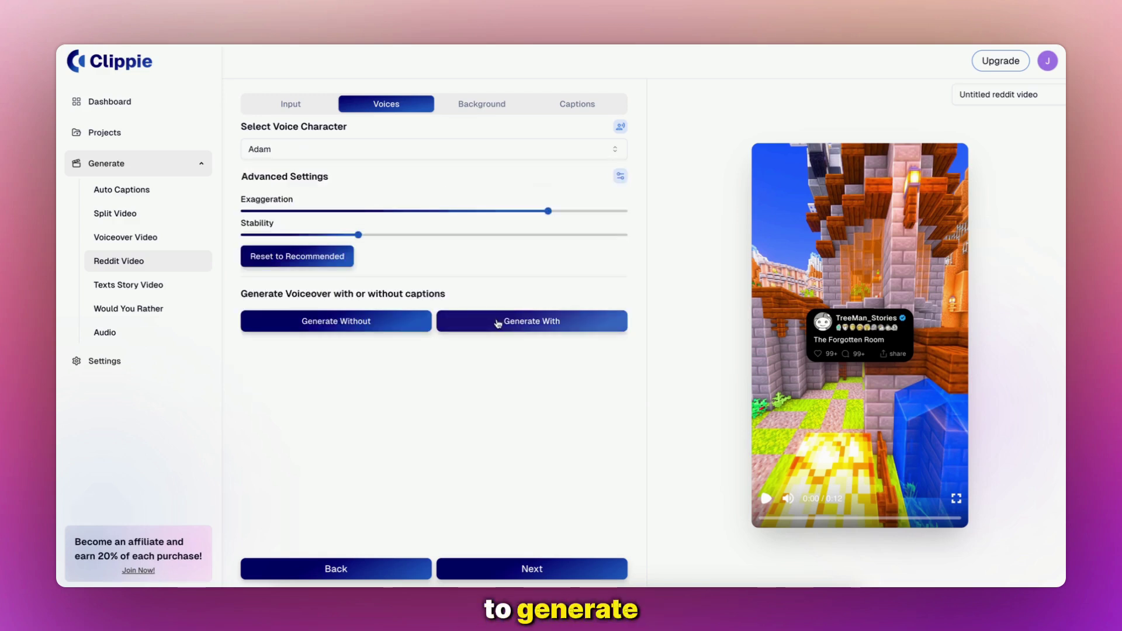
pyautogui.click(544, 323)
# - Use the Minecraft castle library clip as background and browse the background music tracks
pyautogui.click(419, 255)
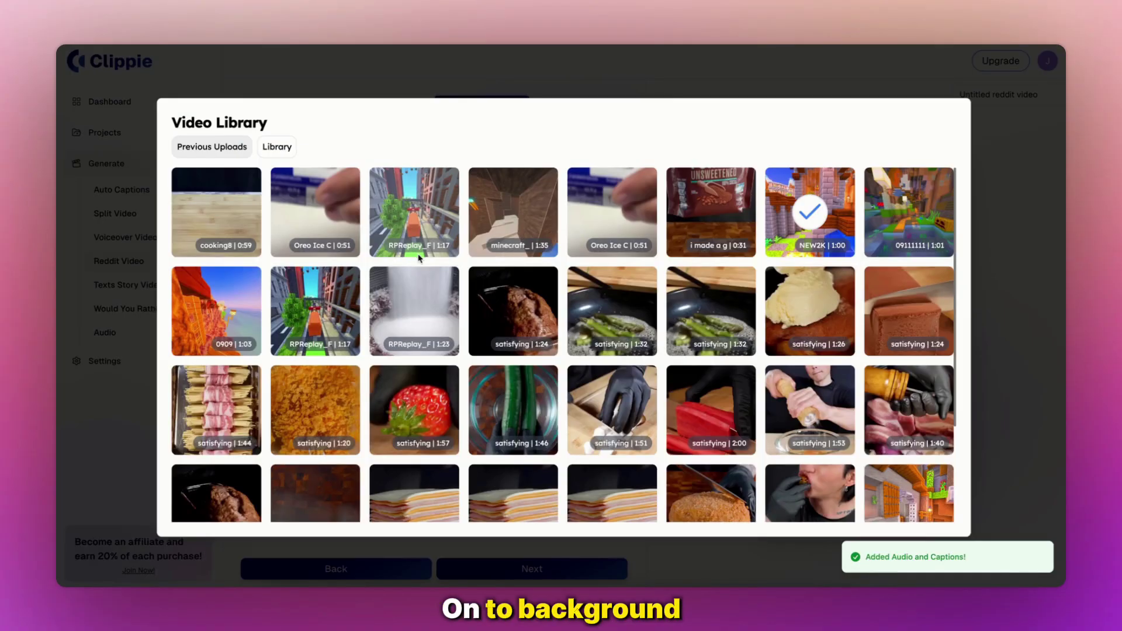
pyautogui.click(799, 237)
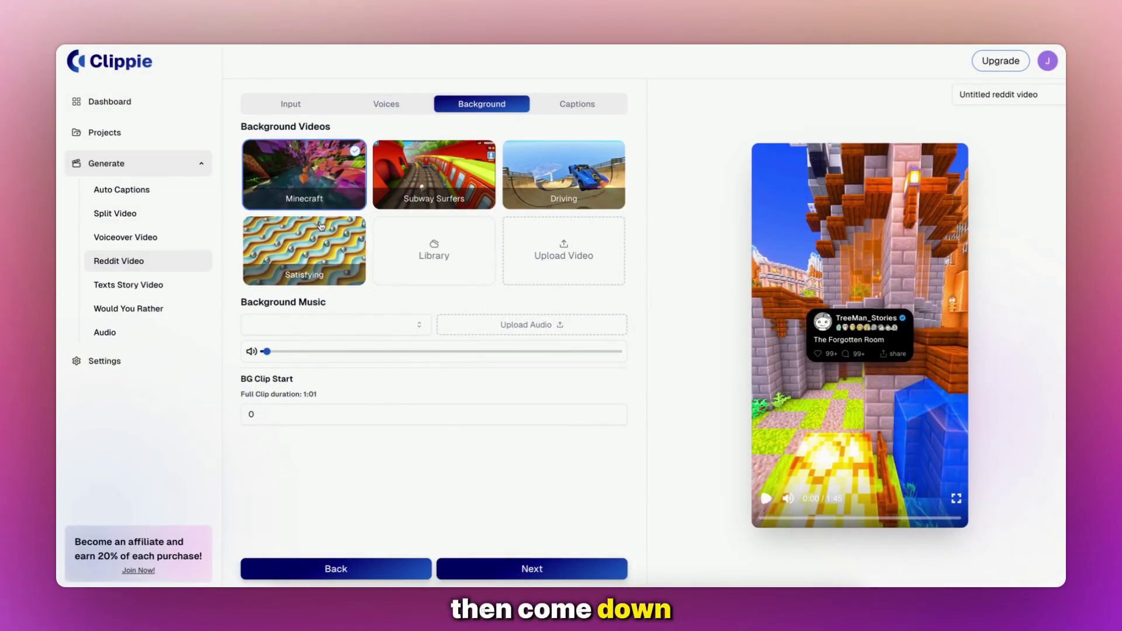
pyautogui.click(342, 334)
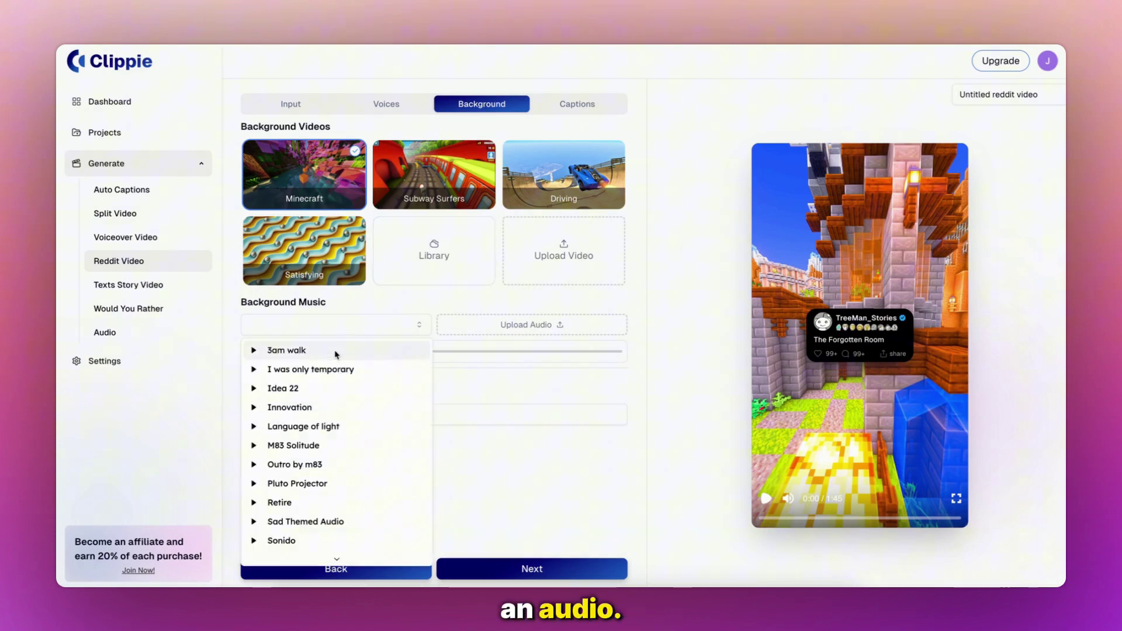
pyautogui.scroll(-3, 321, 430)
pyautogui.scroll(-1, 318, 426)
pyautogui.scroll(-1, 283, 430)
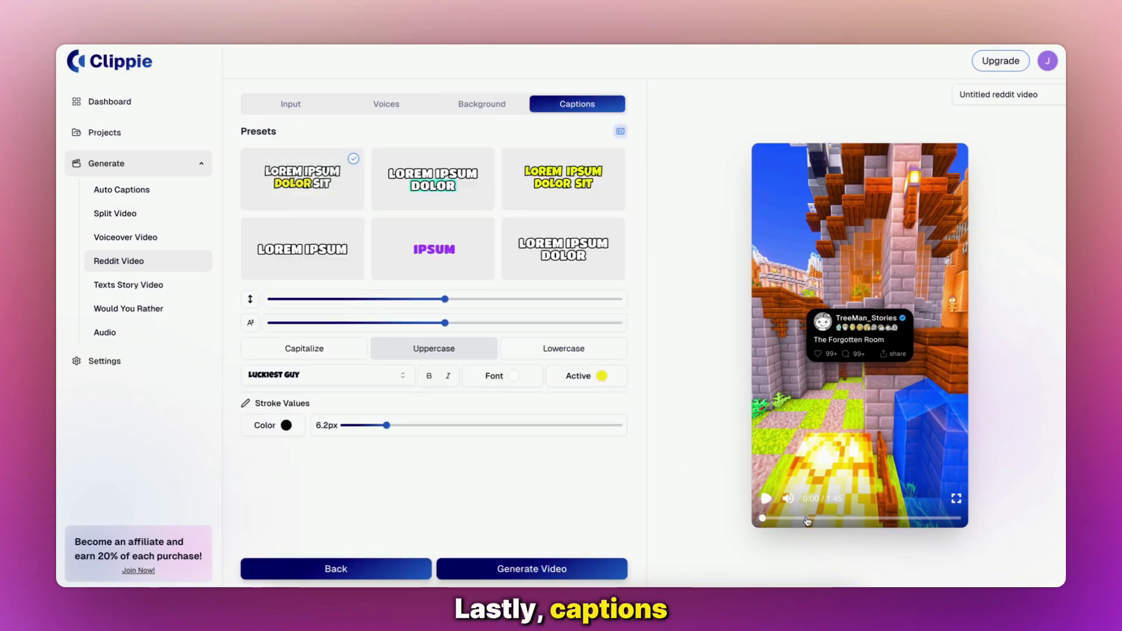
# - Change the caption font to Anton
pyautogui.click(807, 519)
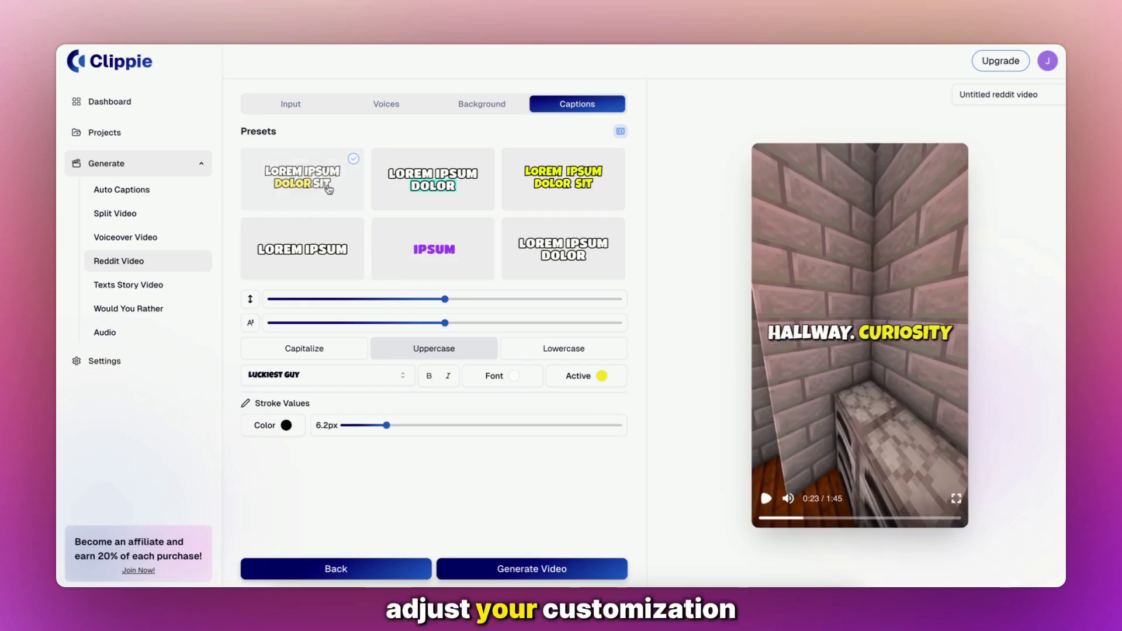
pyautogui.click(327, 376)
pyautogui.click(279, 165)
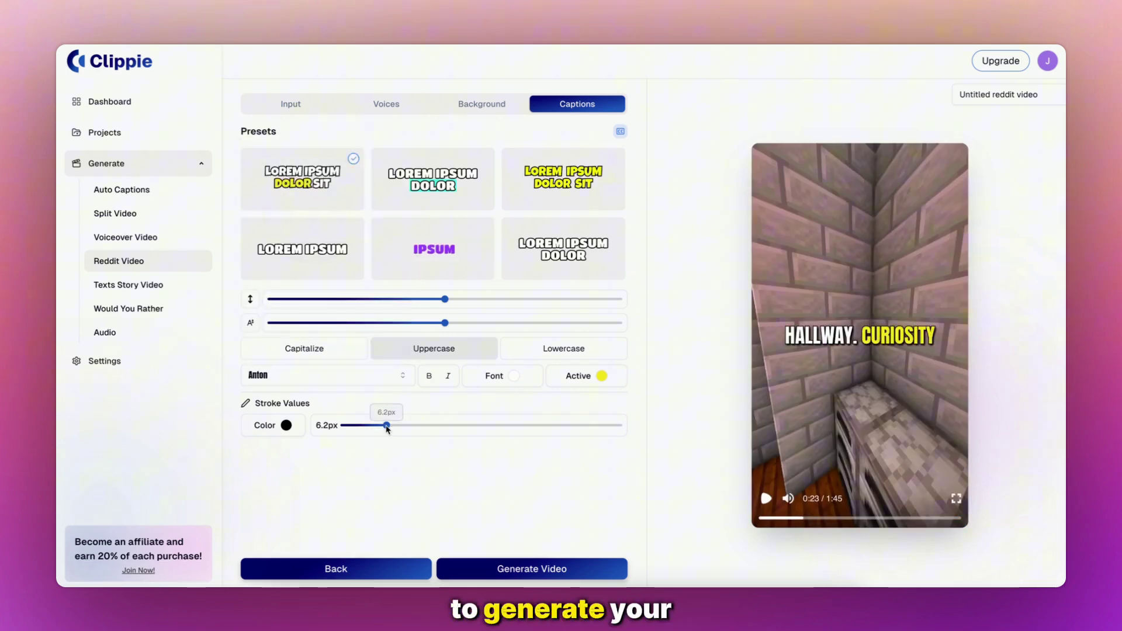